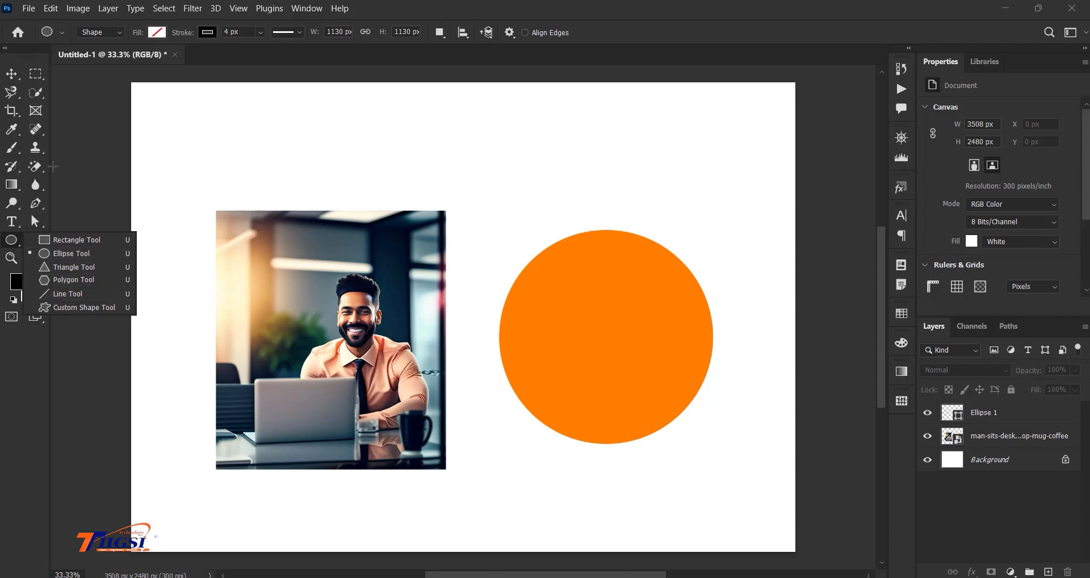
Step: Overlap the photo and the orange circle near the canvas centre, and place the photo layer above Ellipse 1
click(14, 75)
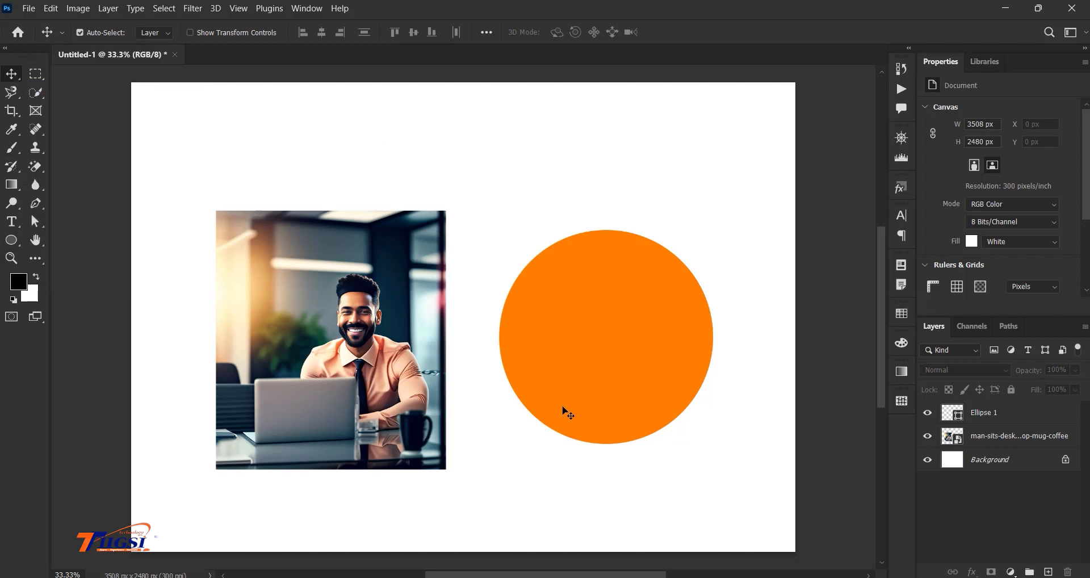
drag(405, 370, 520, 317)
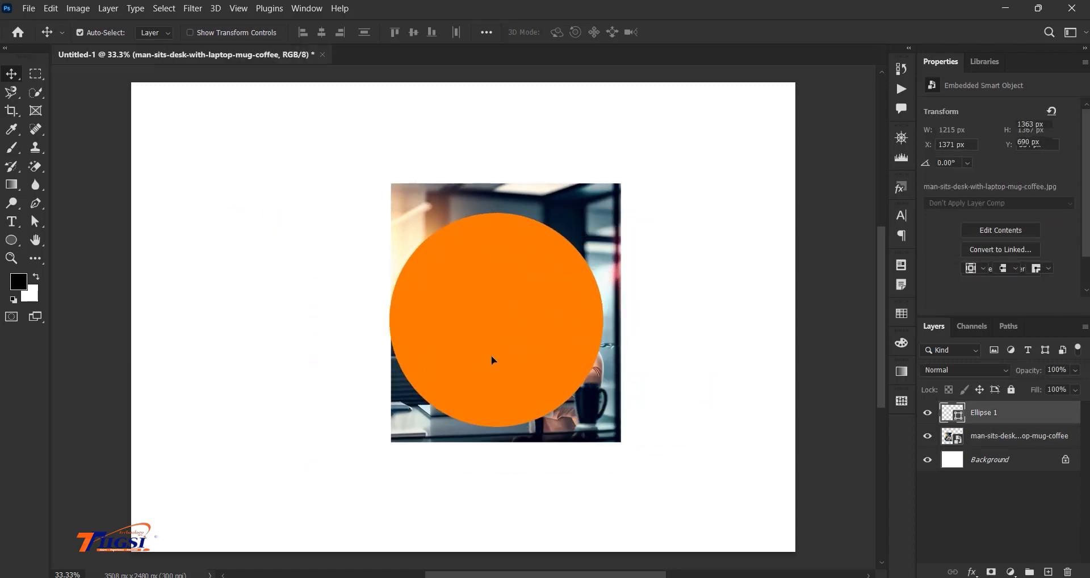
drag(968, 444, 965, 407)
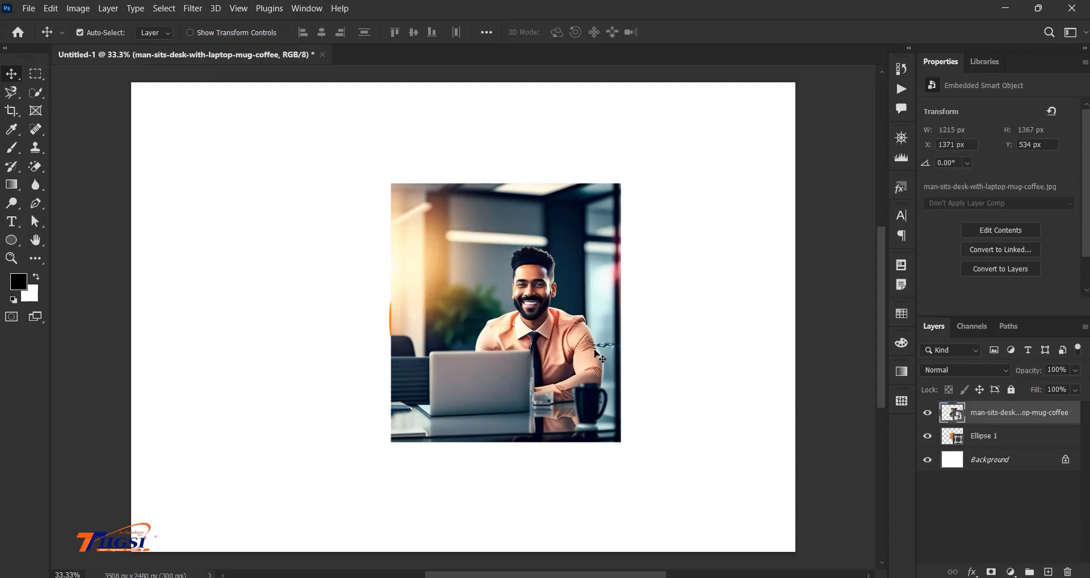
Step: Scale the photo to about 34% and position it over the orange circle so it covers the shape
drag(596, 354, 576, 353)
key(ctrl+t)
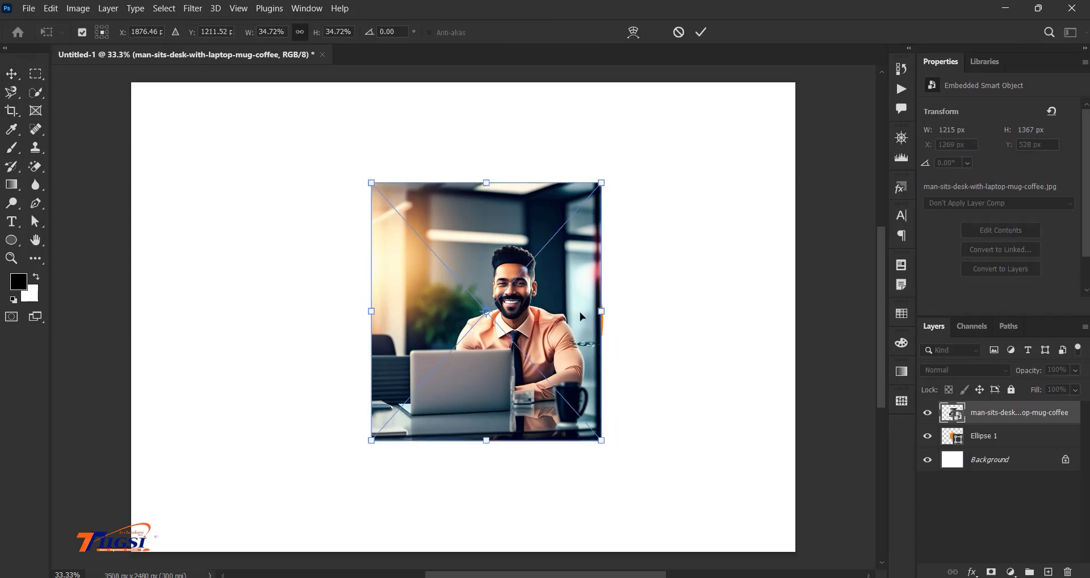
drag(588, 315, 588, 352)
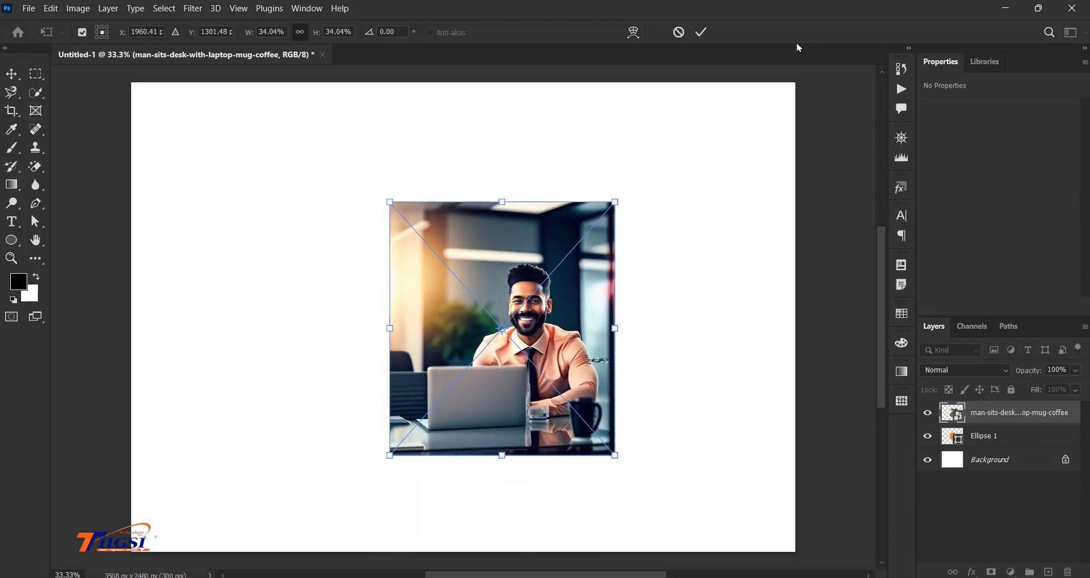
click(702, 32)
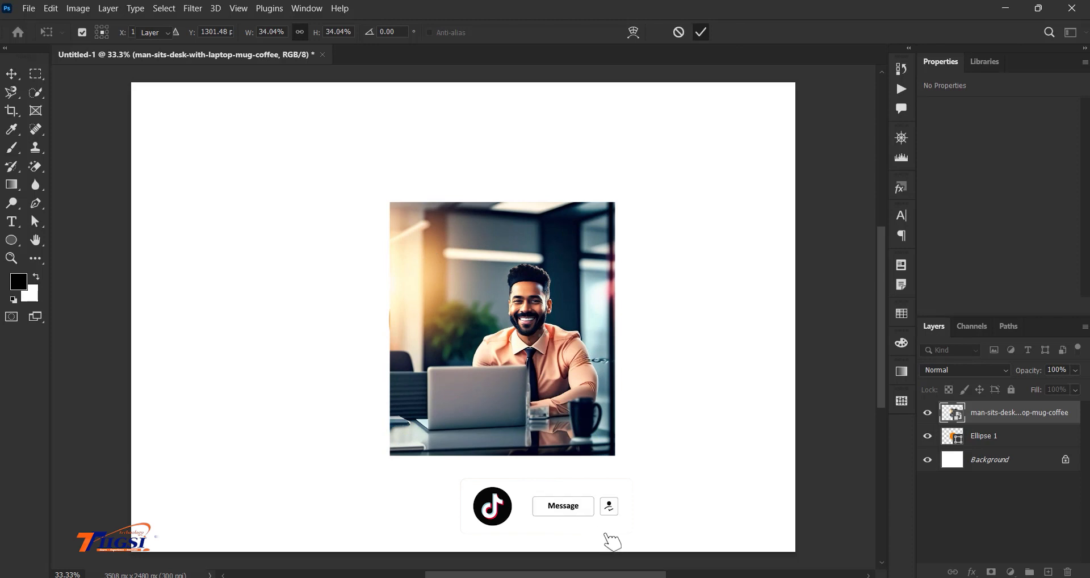
Step: Shift the photo and the circle separately to the right of the canvas centre, with the photo covering the circle again
drag(541, 332, 358, 303)
drag(475, 299, 555, 290)
drag(318, 288, 621, 281)
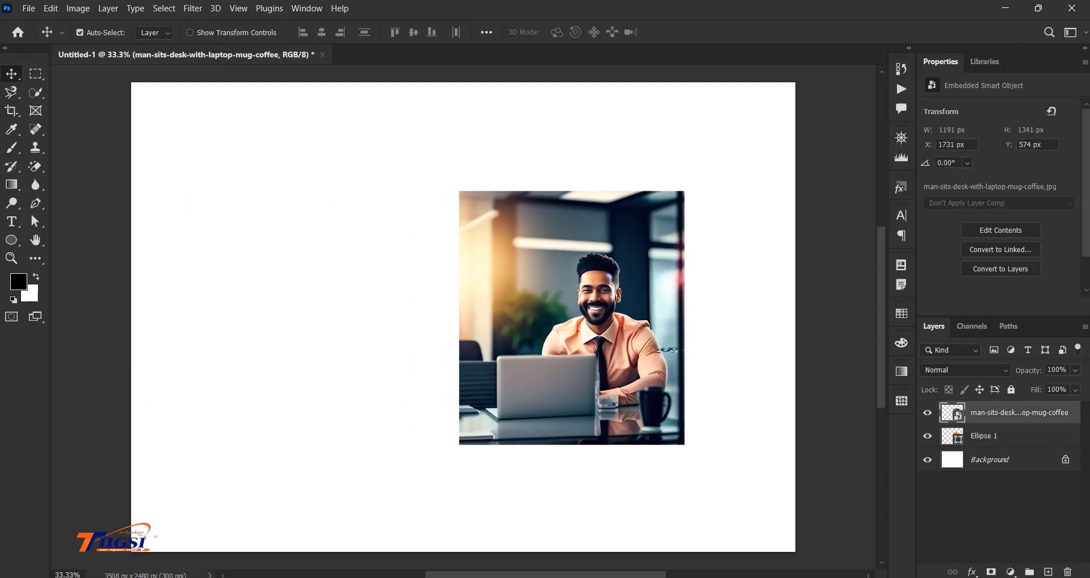
click(1048, 572)
drag(985, 414, 976, 446)
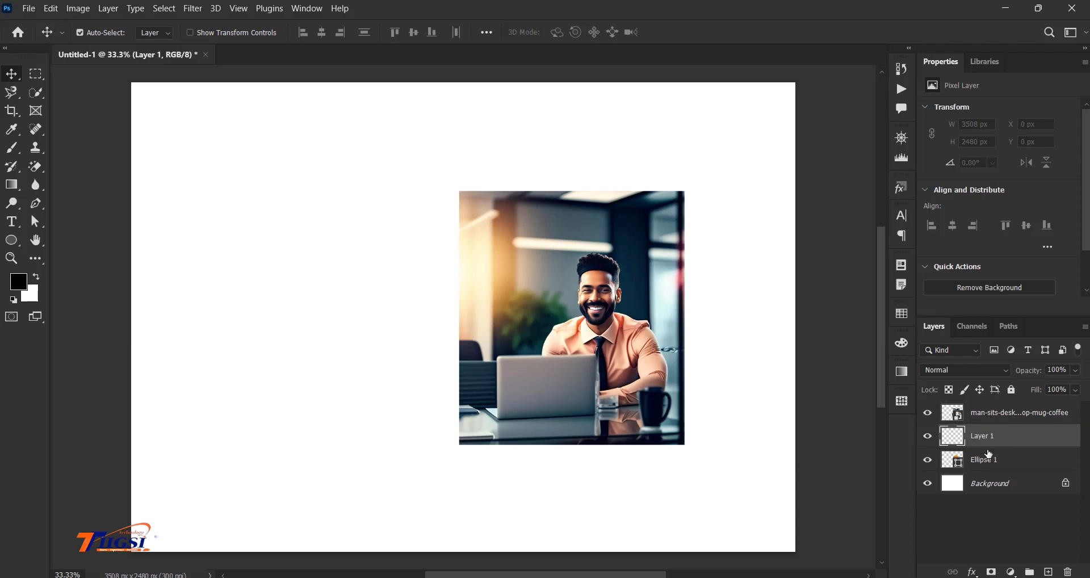
drag(1009, 444, 991, 408)
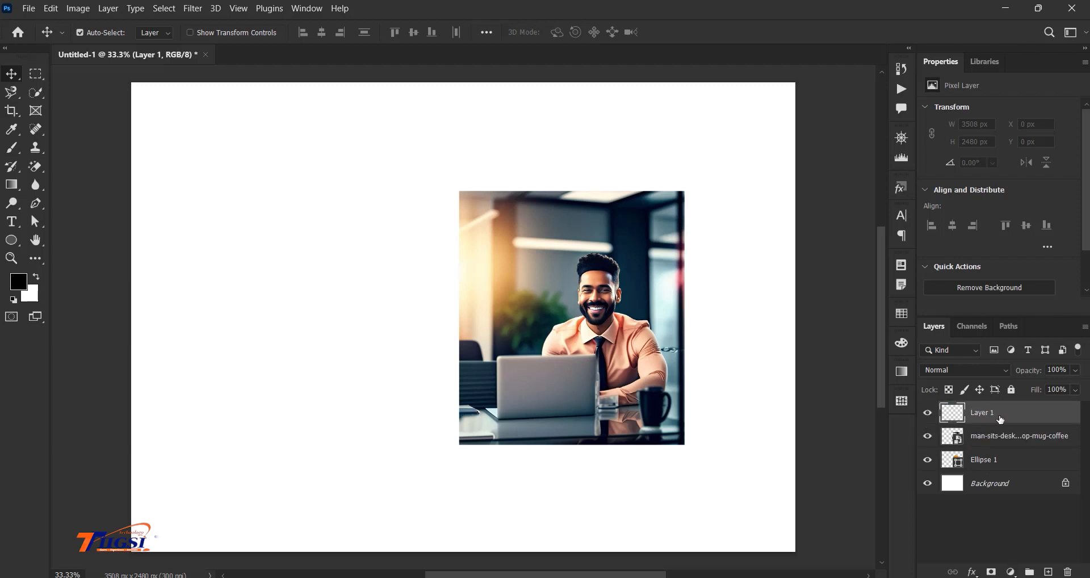
key(Delete)
Step: Move the photo and the circle together toward the middle of the canvas, to about X 1099 px, Y 604 px
drag(748, 393, 517, 262)
drag(595, 299, 476, 305)
click(606, 284)
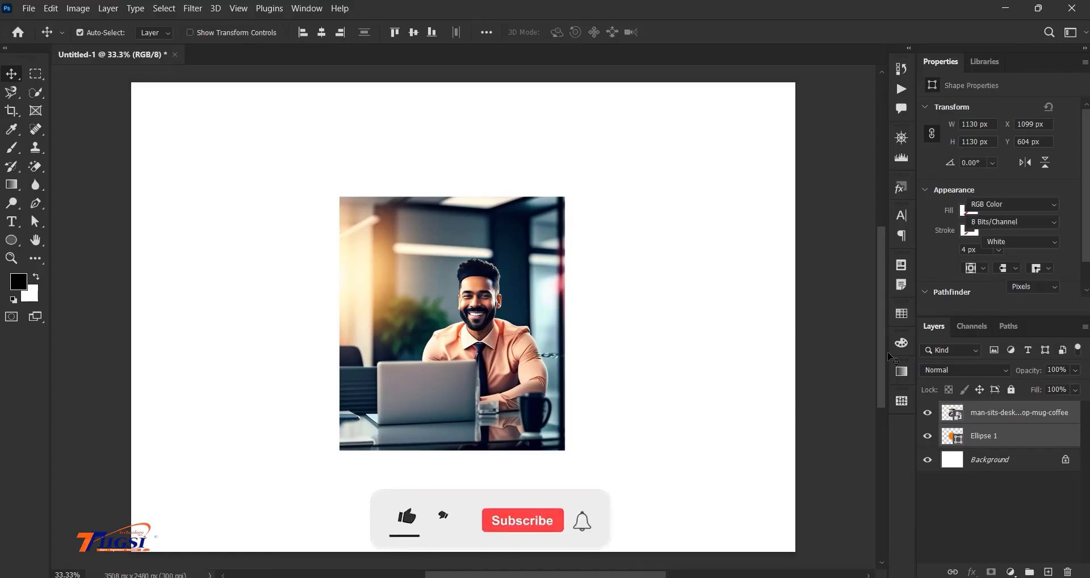
Step: Create a clipping mask that clips the photo layer to the Ellipse 1 shape below it
ctrl+click(1016, 418)
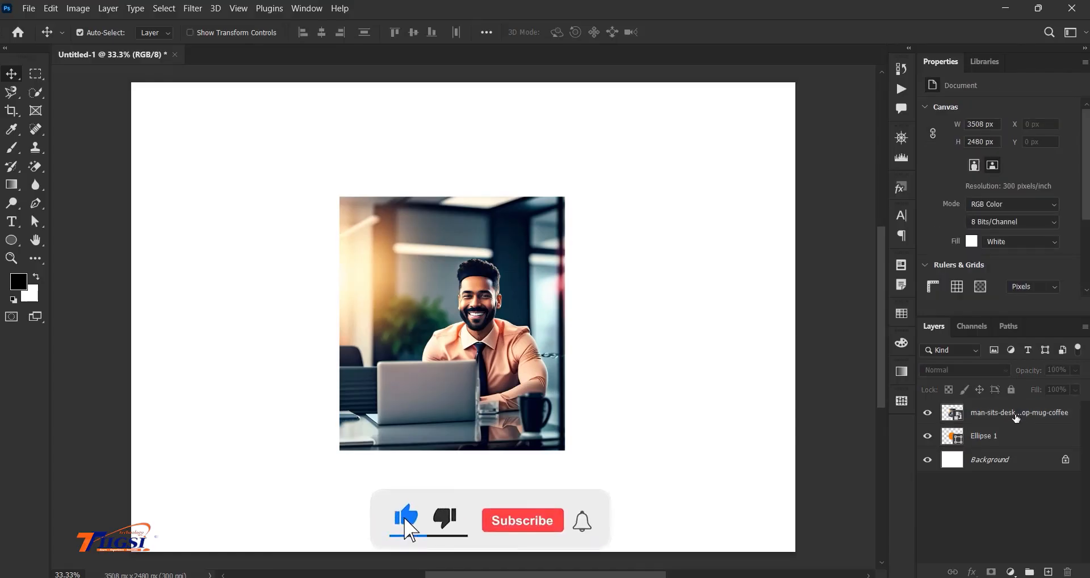
click(1015, 418)
right_click(1015, 418)
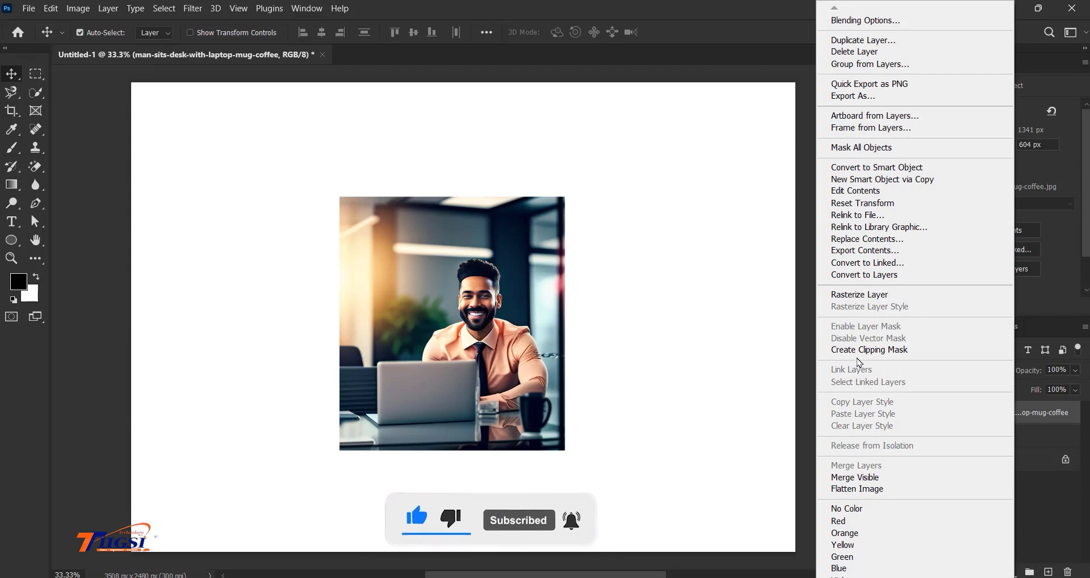
click(1000, 418)
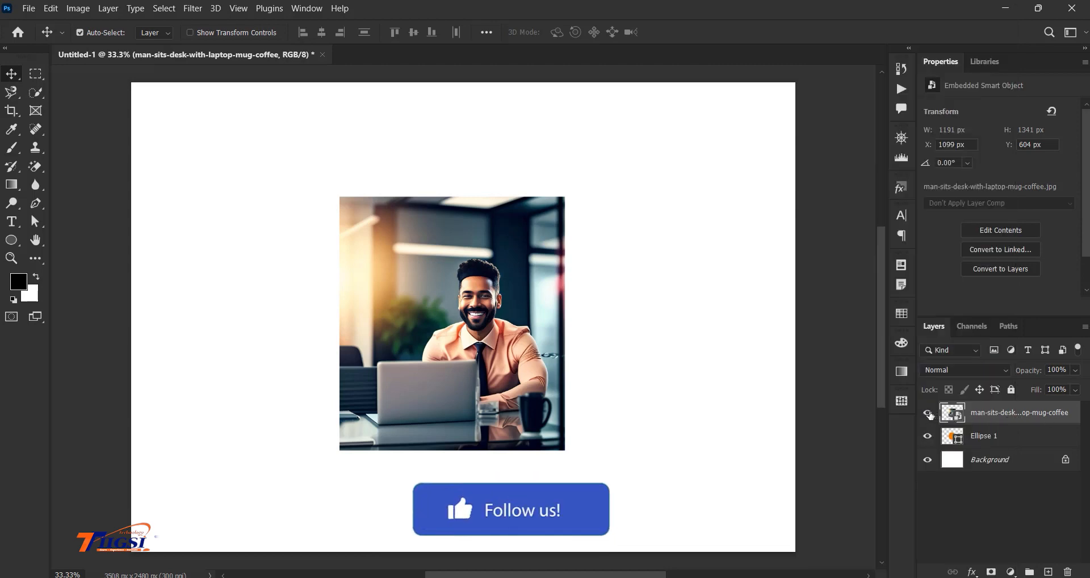
click(928, 415)
click(928, 415)
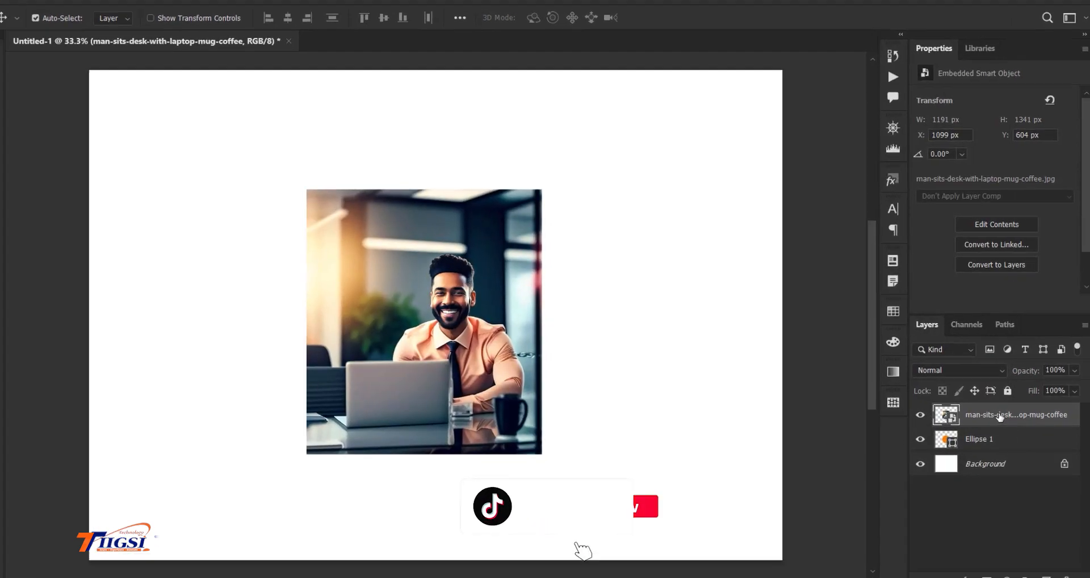
right_click(1000, 416)
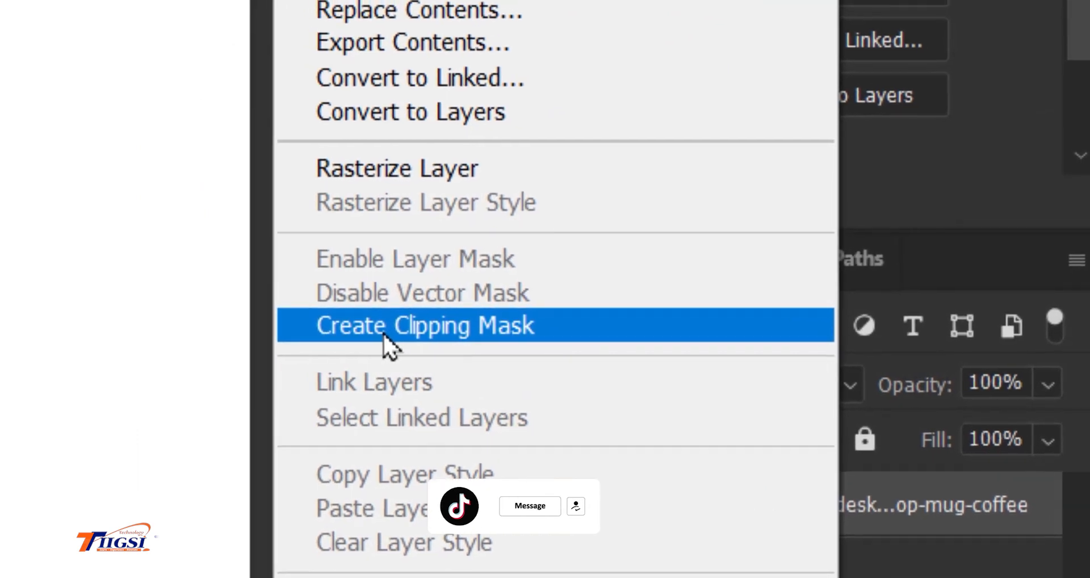
click(383, 332)
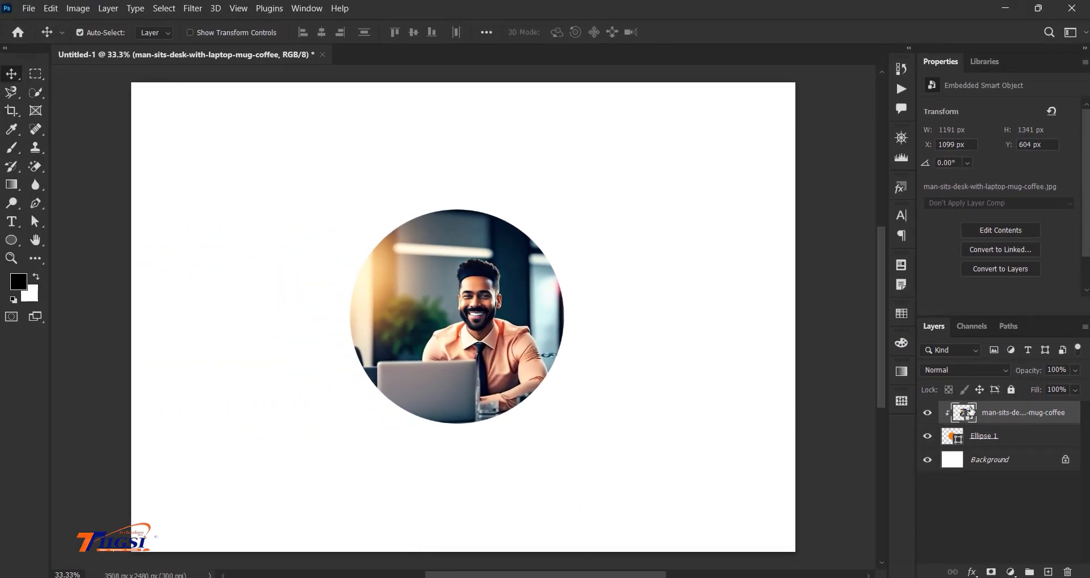
Step: Release the photo's clipping mask and clip the photo to Ellipse 1 again at the boundary between the two layers
right_click(984, 417)
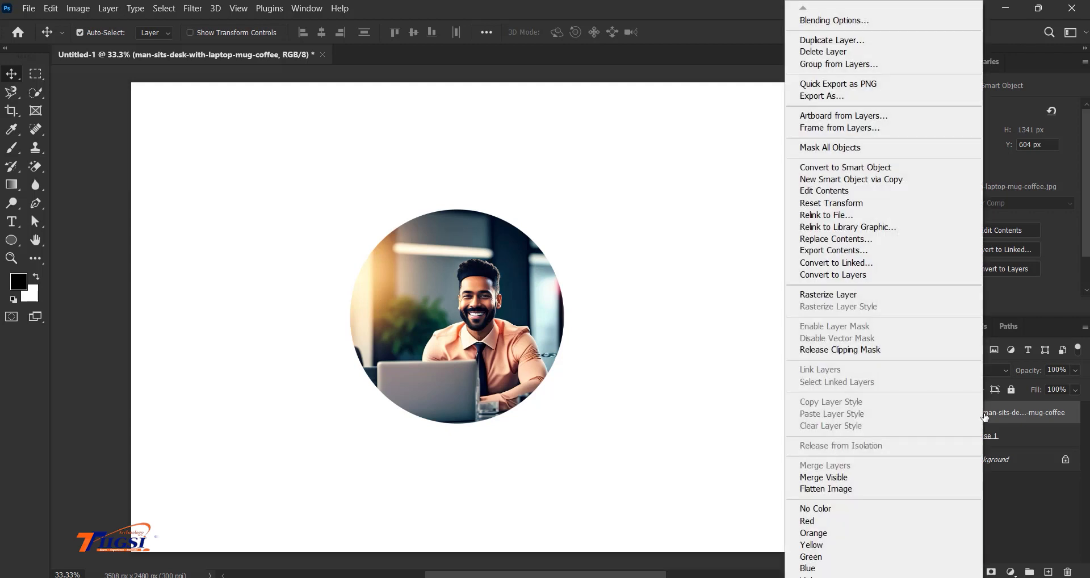
click(838, 352)
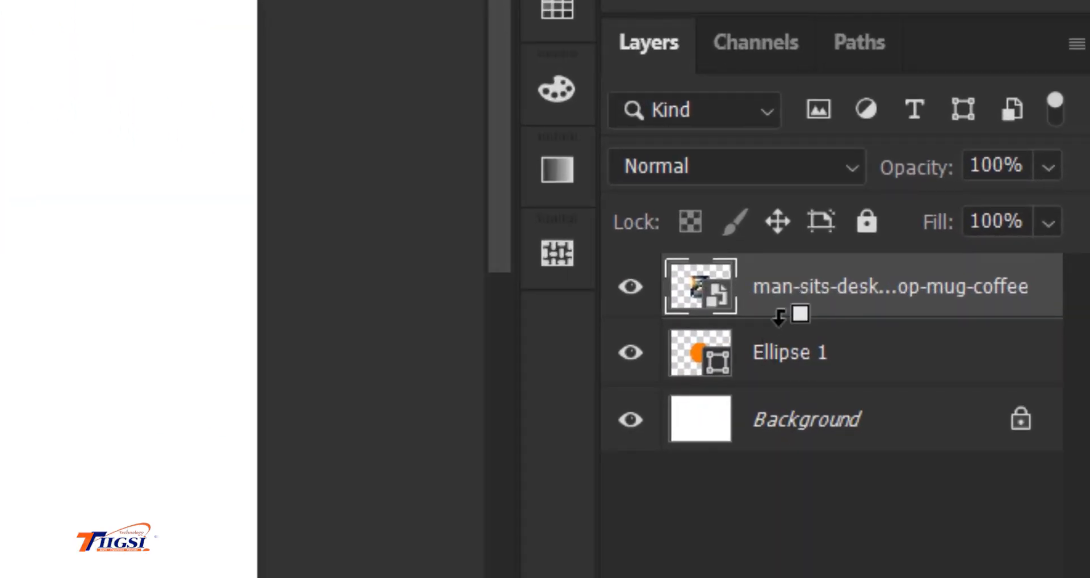
alt+click(779, 315)
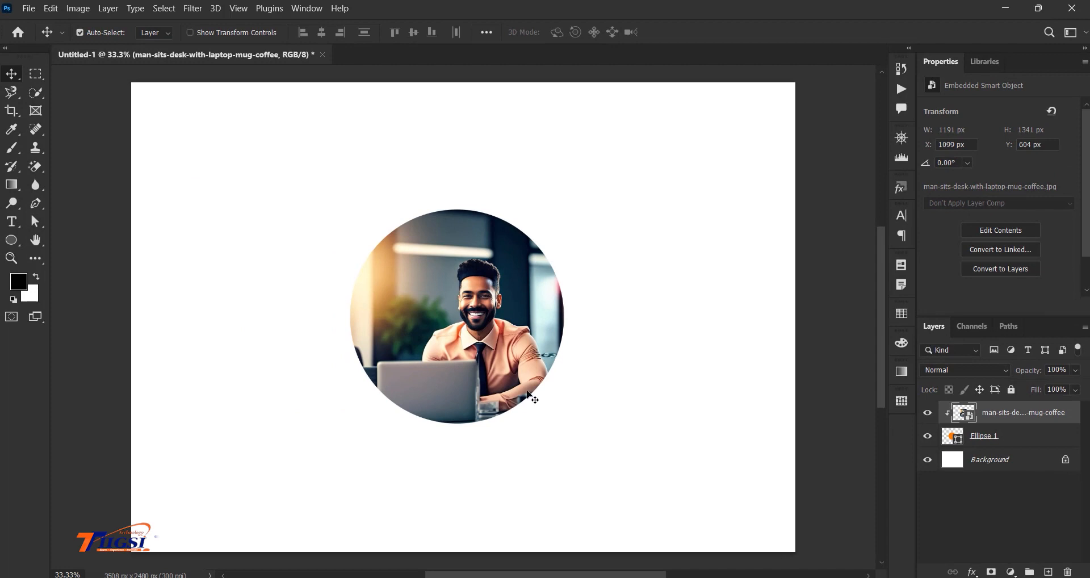
Step: Move the clipped photo together with its circle to about X 1360 px, Y 816 px, and activate the Ellipse tool
drag(557, 423, 483, 330)
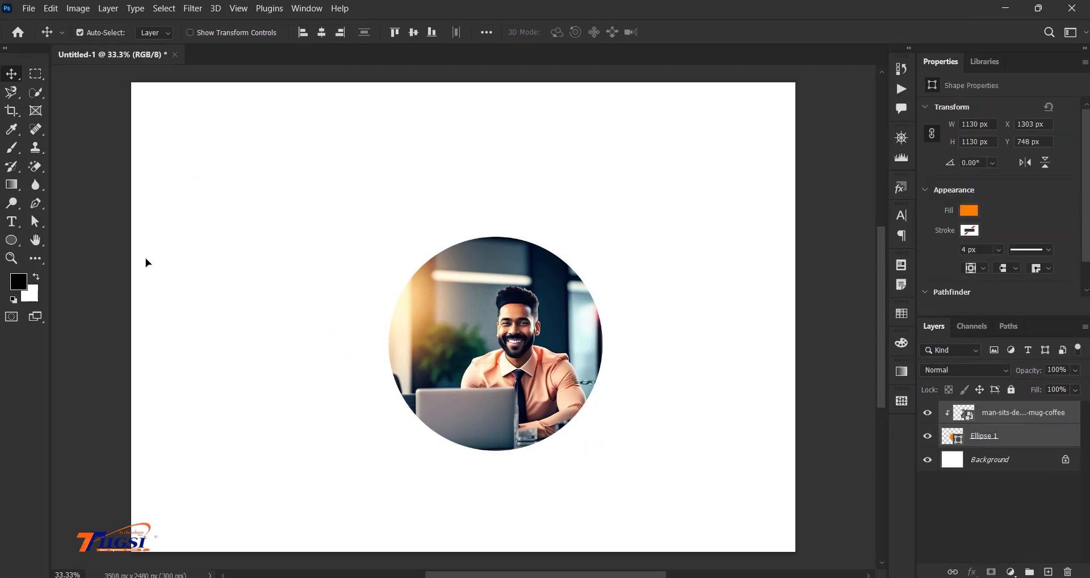
click(16, 245)
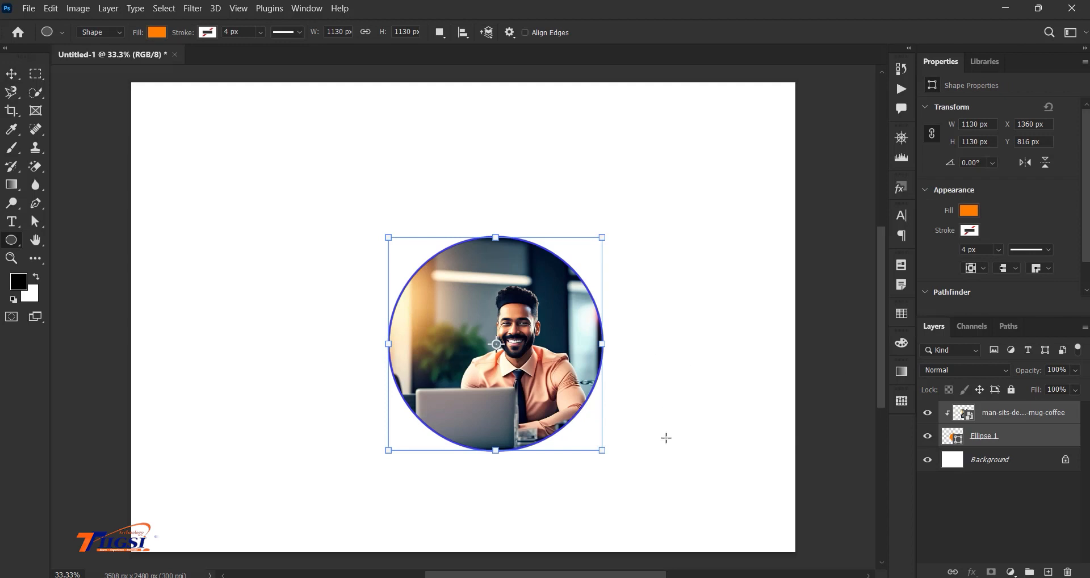
Step: Switch to the Illustrator document and delete the orange circle beside the photo
click(639, 577)
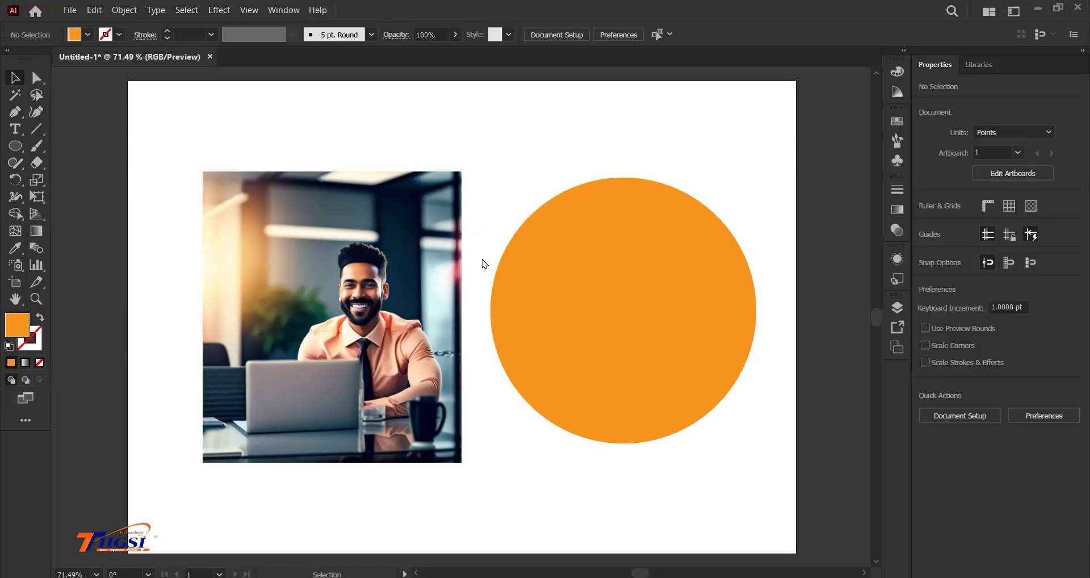
click(238, 232)
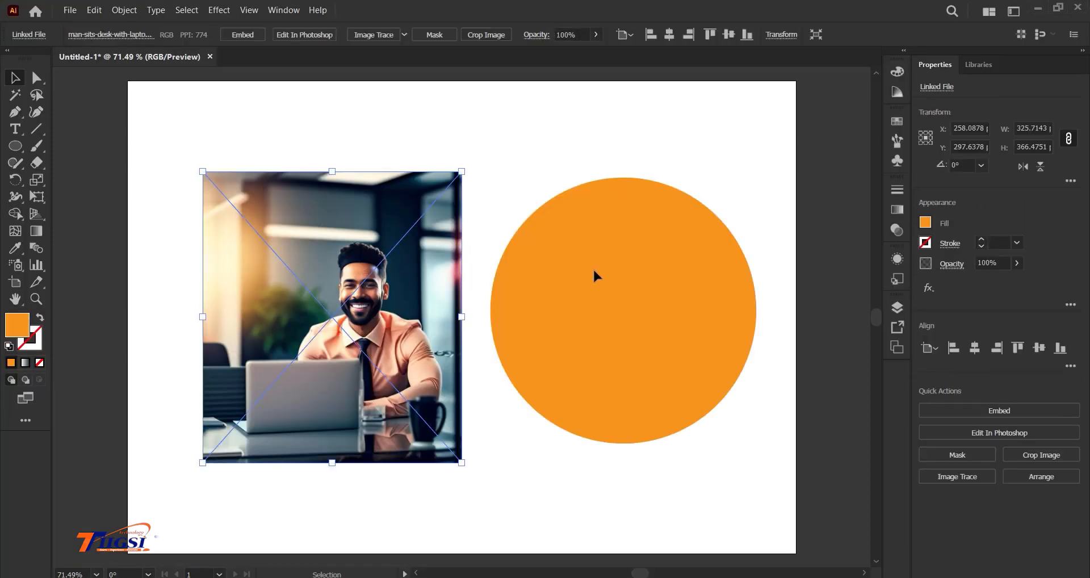
click(617, 277)
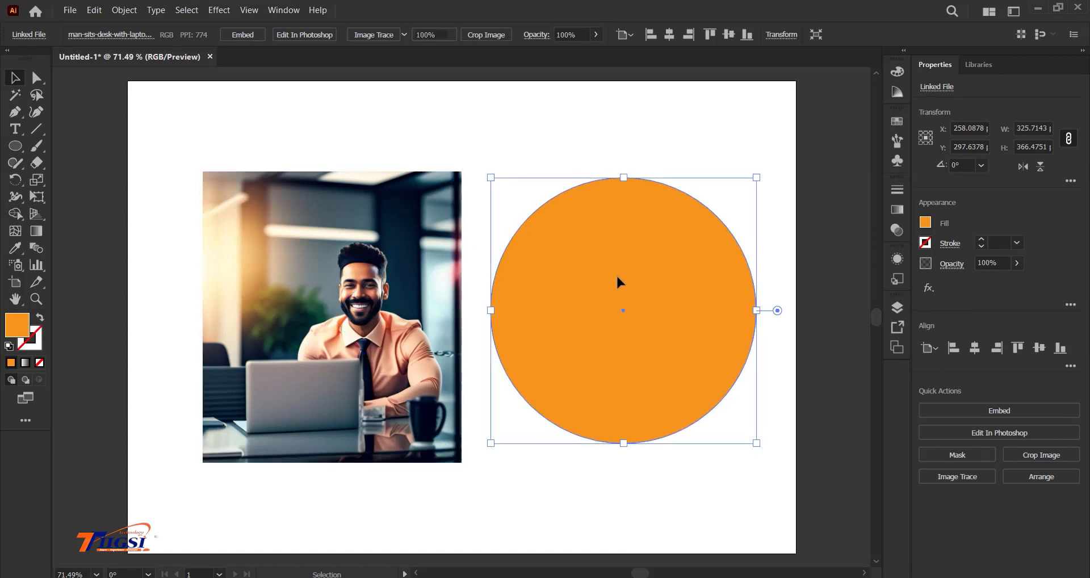
key(Delete)
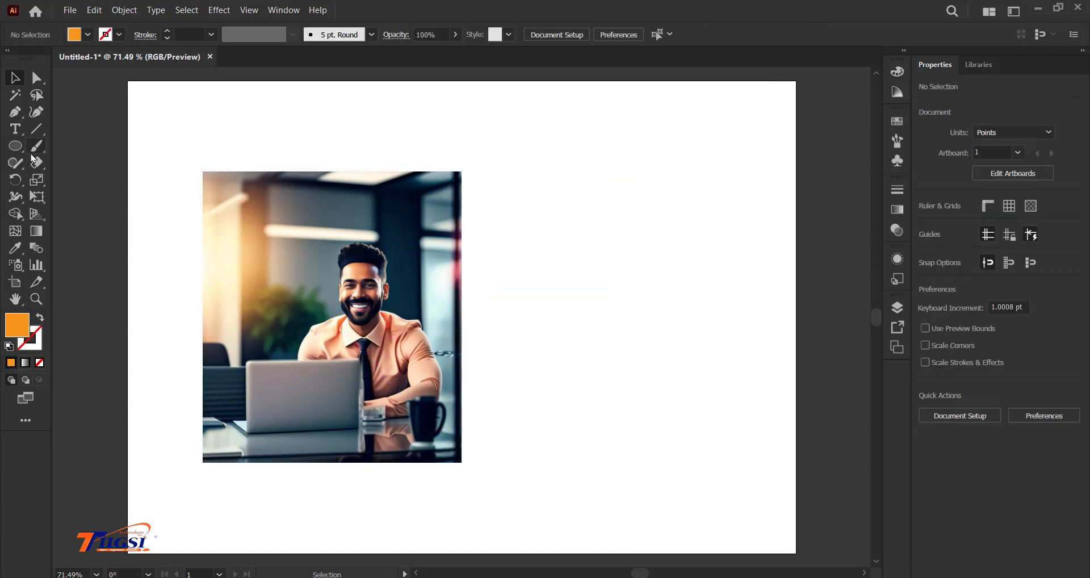
Step: Draw an orange hexagon about 314 pt wide and 272 pt high with the Polygon tool, and place it beside the photo
drag(22, 153, 74, 194)
drag(539, 210, 630, 295)
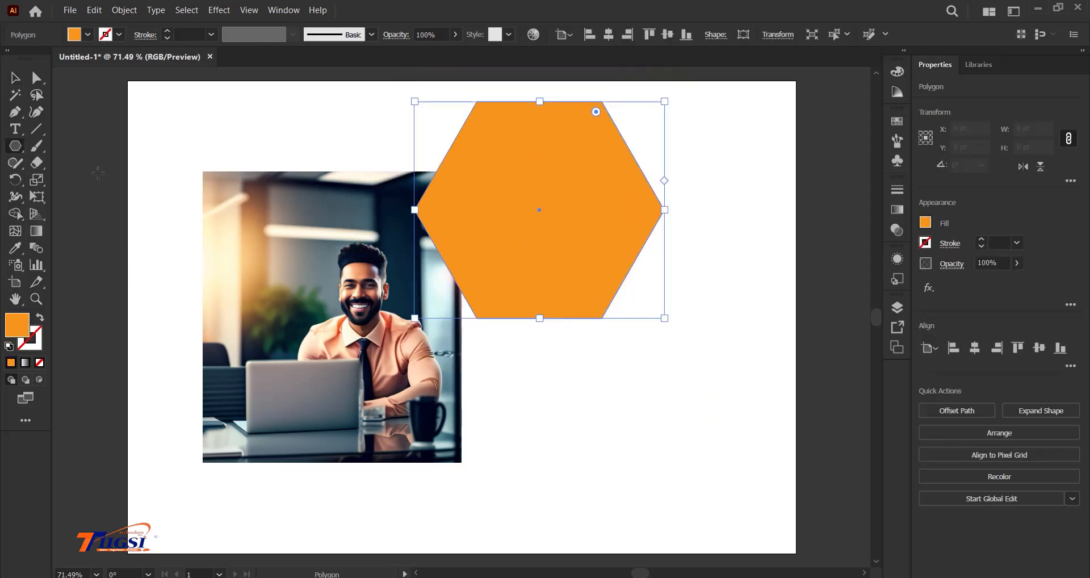
click(15, 80)
drag(532, 195, 600, 292)
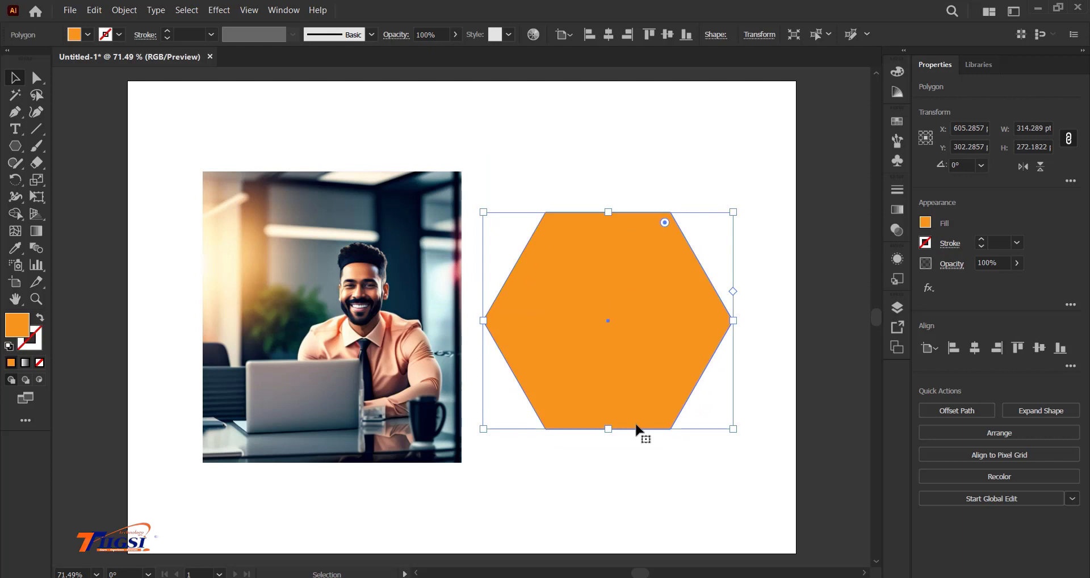
Step: Place the hexagon over the photo and move both to the middle of the artboard, centring the hexagon horizontally on the photo
drag(617, 347, 363, 342)
drag(528, 372, 342, 292)
drag(335, 308, 498, 317)
click(665, 374)
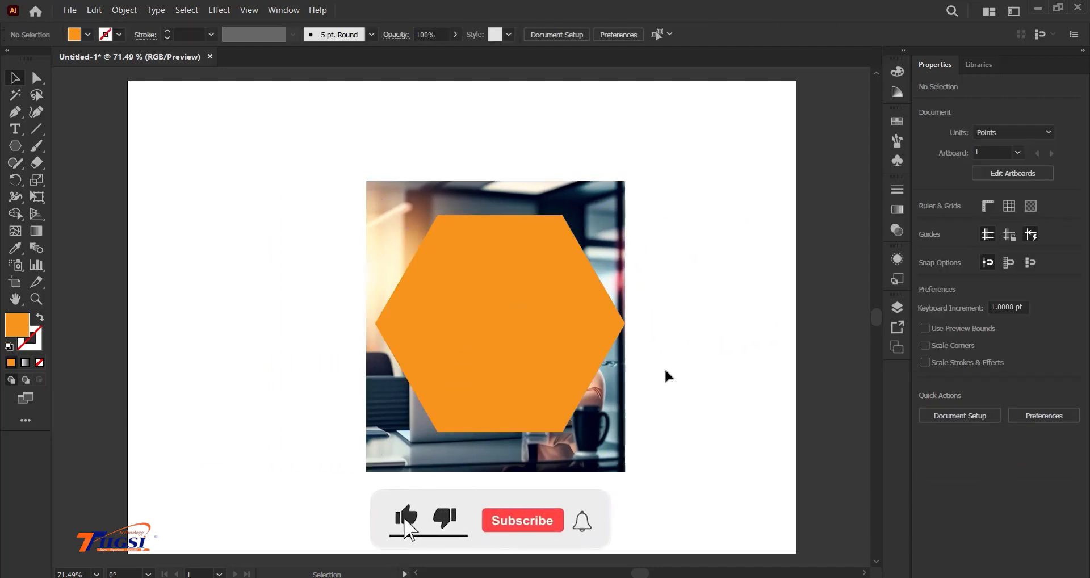
click(562, 324)
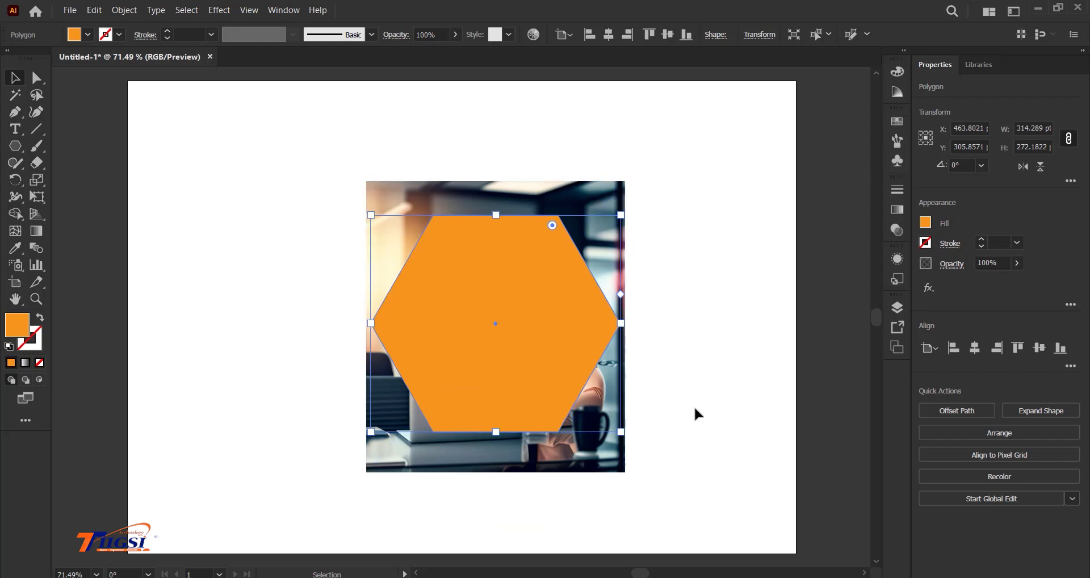
Step: Select both the hexagon and the photo and make a clipping mask from them
key(ctrl+a)
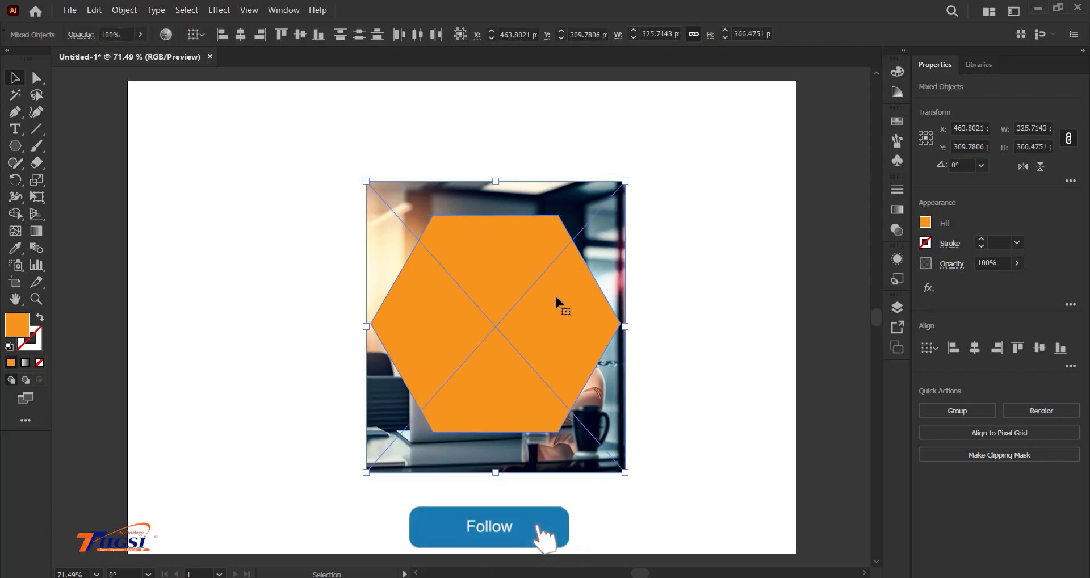
click(700, 280)
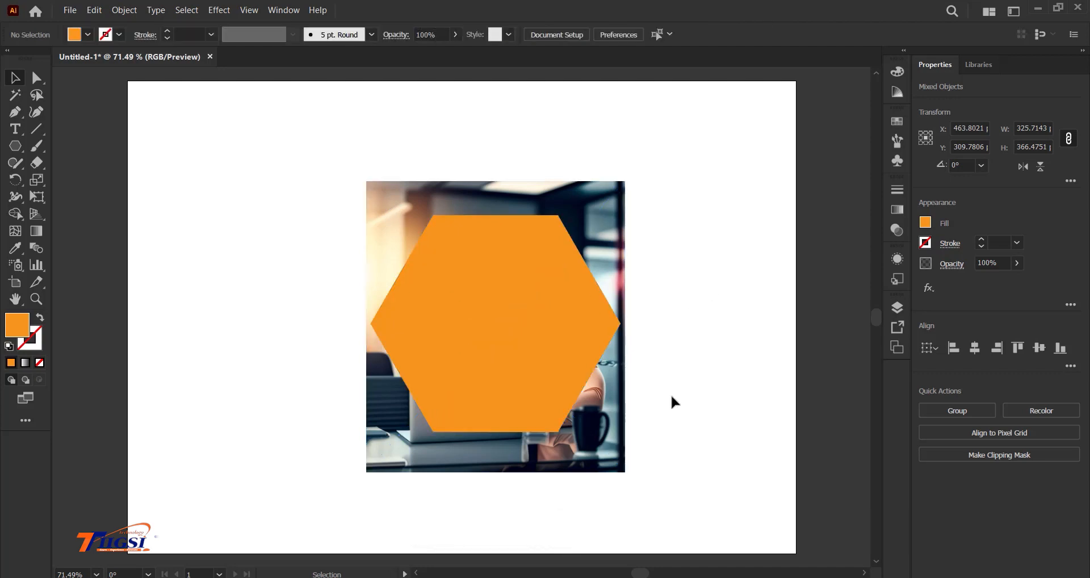
key(ctrl+a)
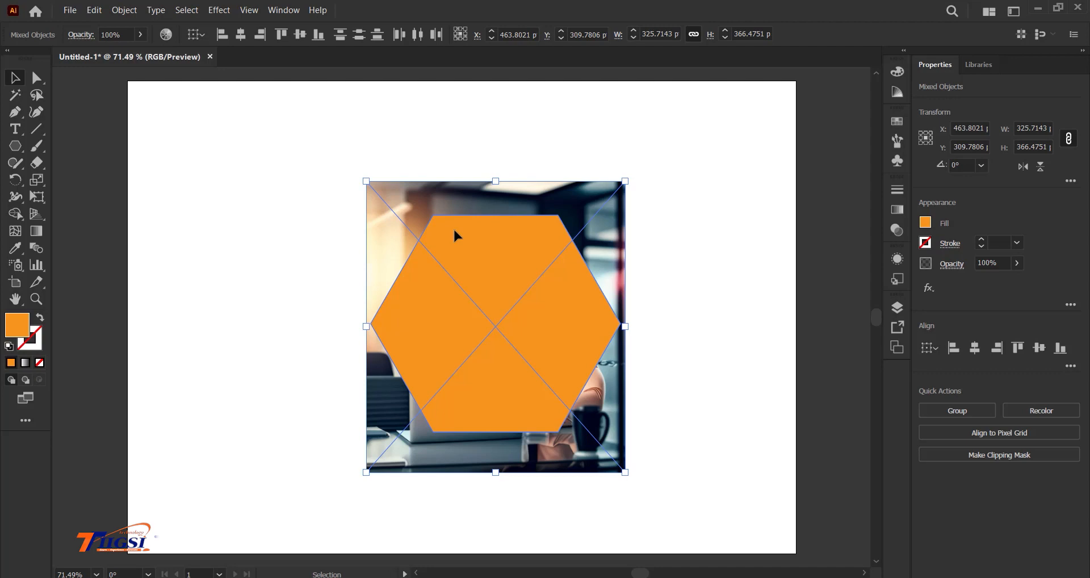
click(134, 12)
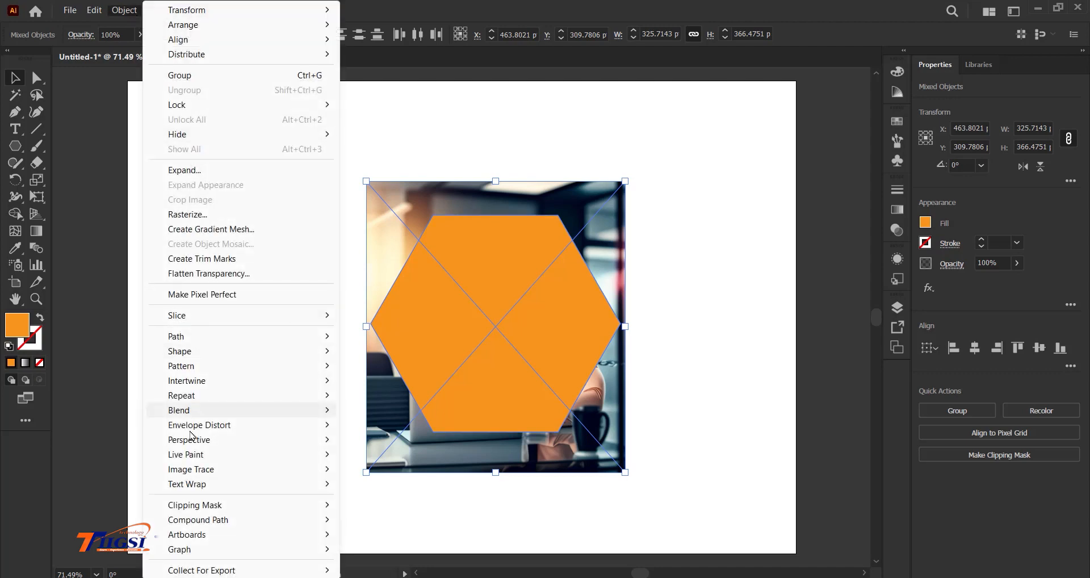
mouse_move(208, 506)
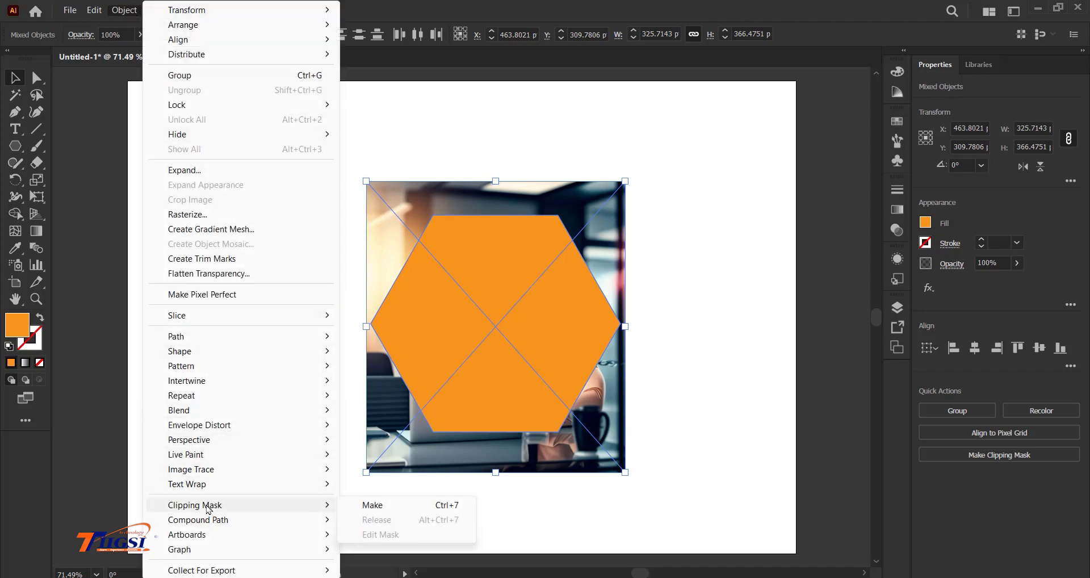
click(384, 506)
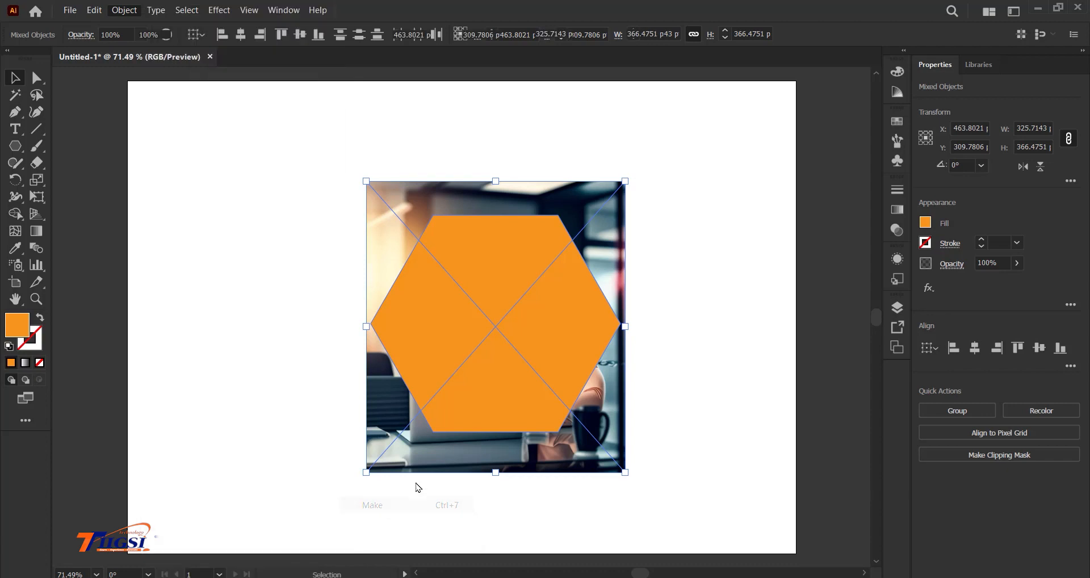
Step: Undo the clipping mask and select both the hexagon and the photo again
click(661, 338)
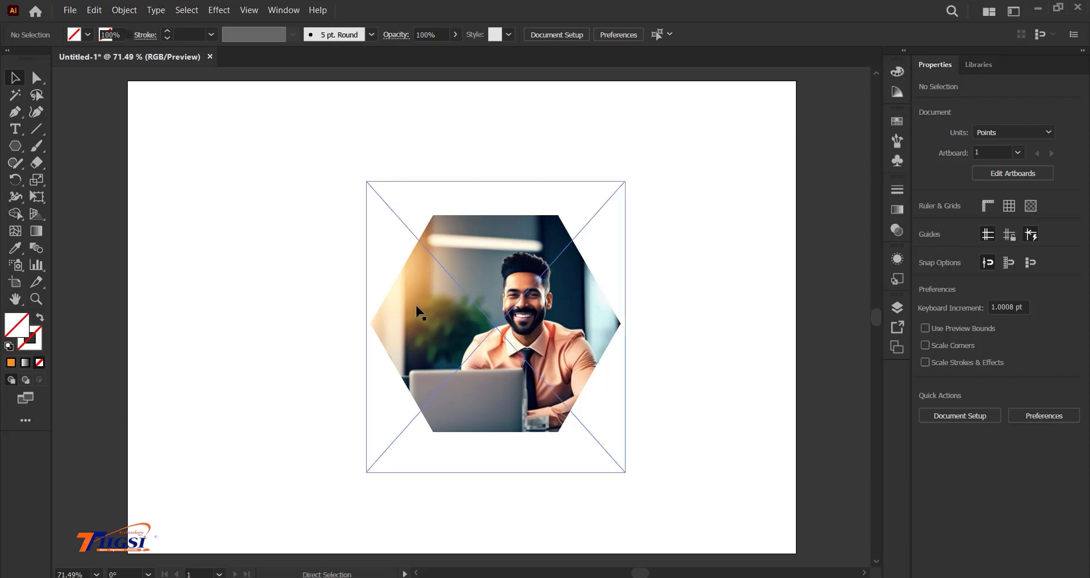
key(ctrl+z)
drag(646, 454, 349, 151)
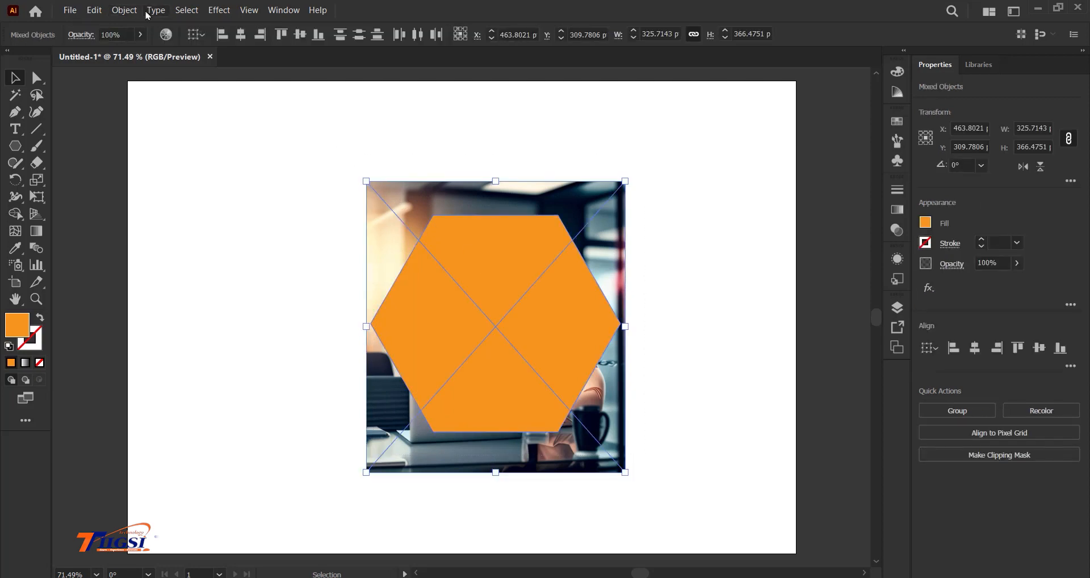
Step: Clip the photo inside the hexagon by making a clipping mask from everything on the artboard
click(125, 10)
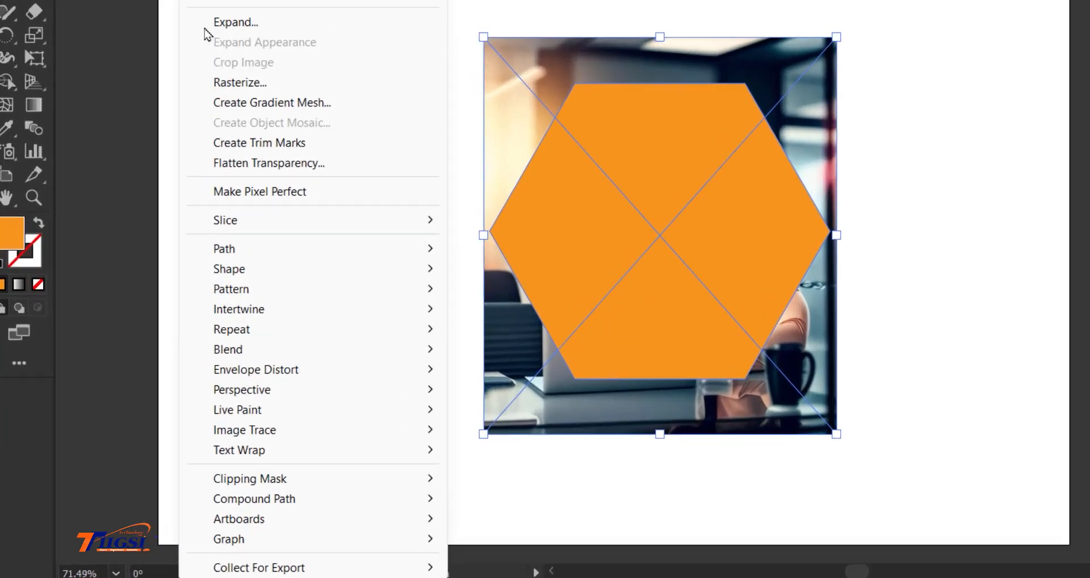
mouse_move(272, 507)
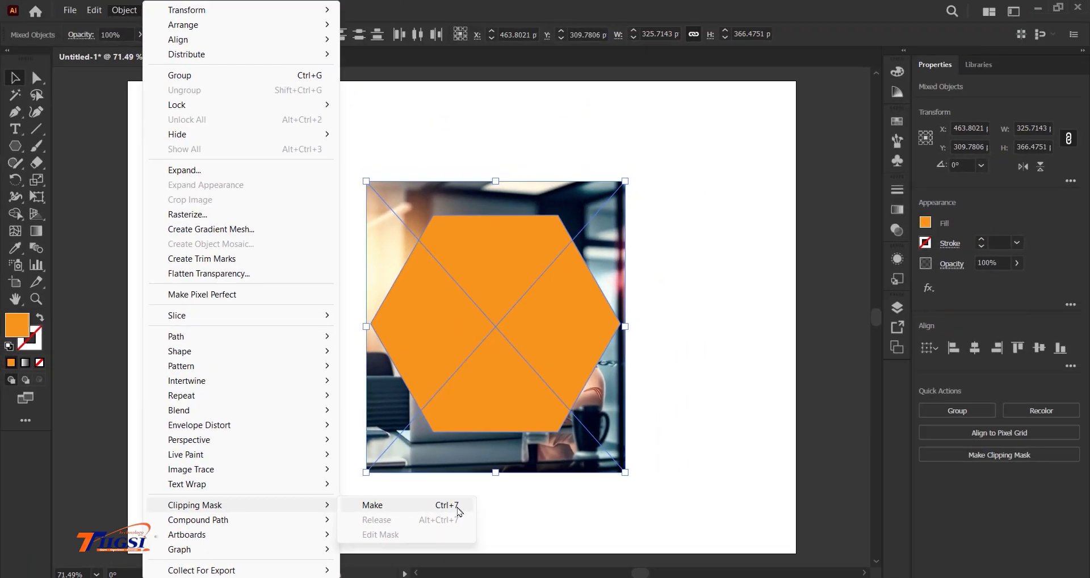
click(539, 535)
click(540, 534)
key(ctrl+a)
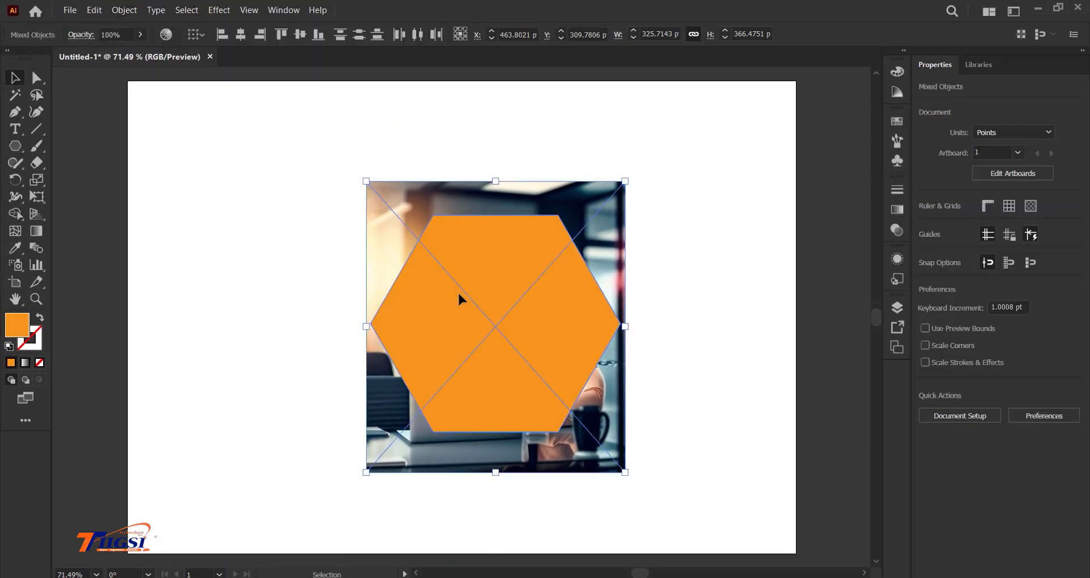
key(ctrl+7)
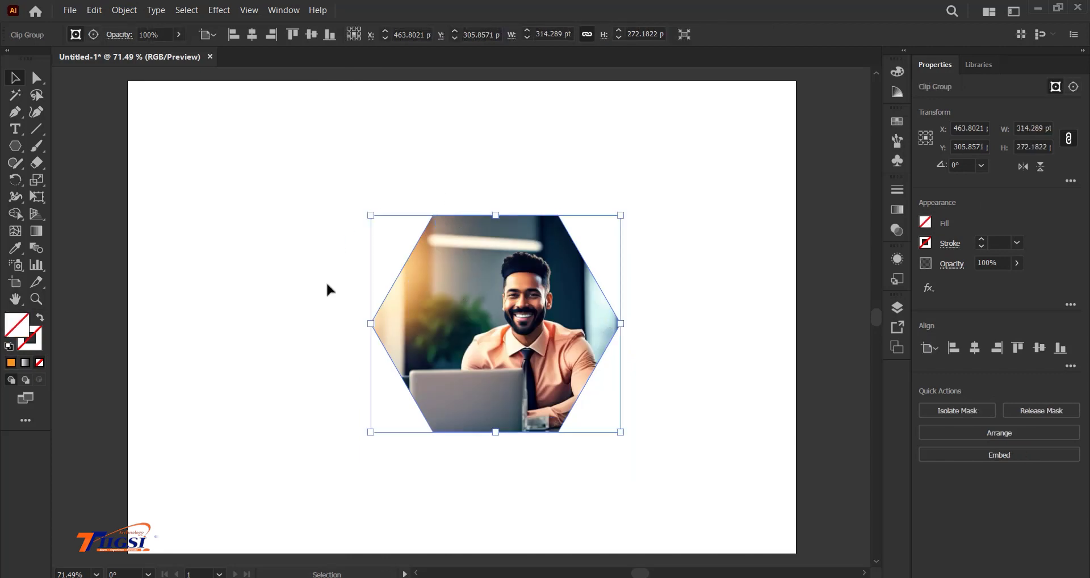
Step: Undo the clipping mask and make it again from the selected hexagon and photo
key(ctrl+alt+7)
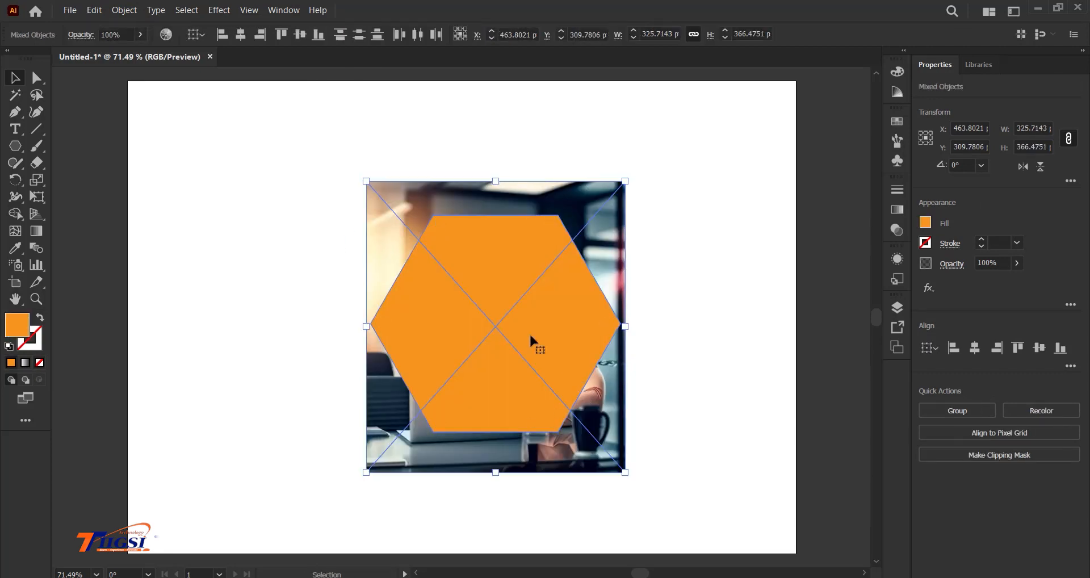
right_click(509, 326)
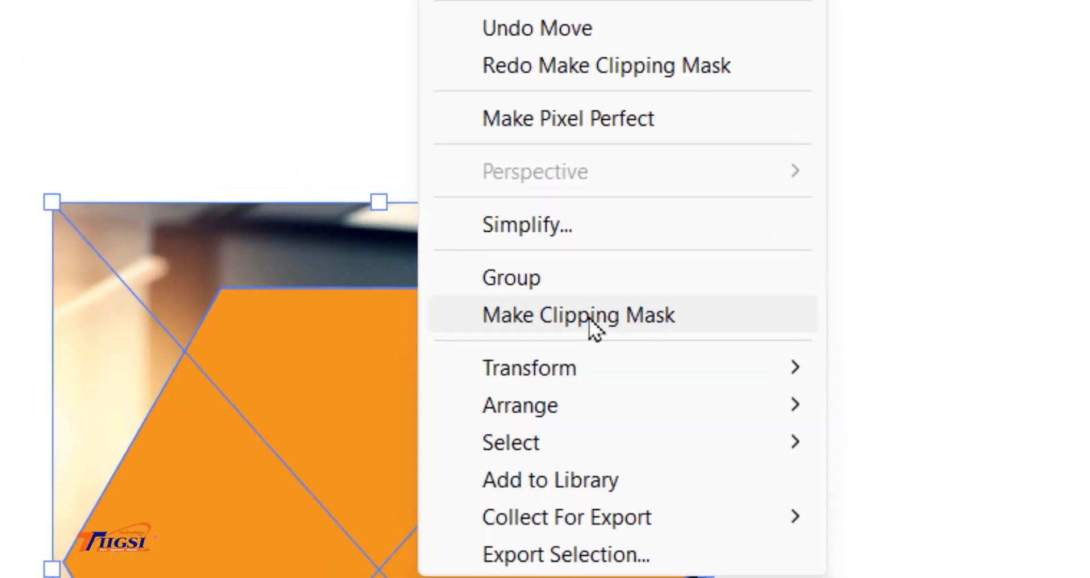
click(592, 335)
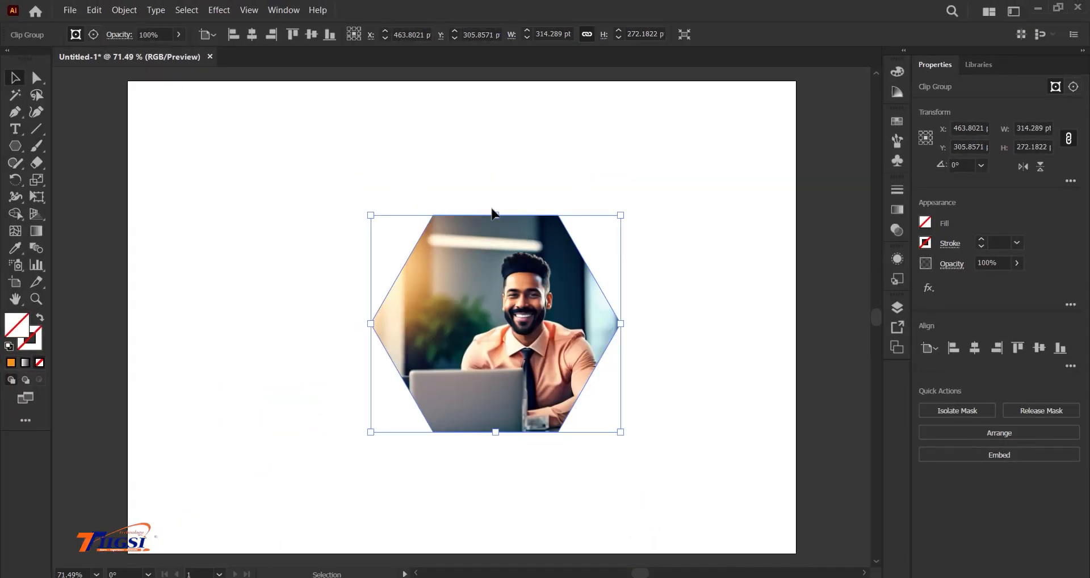
Step: Move the clipped hexagon photo about 73 pt to the left on the artboard
click(466, 134)
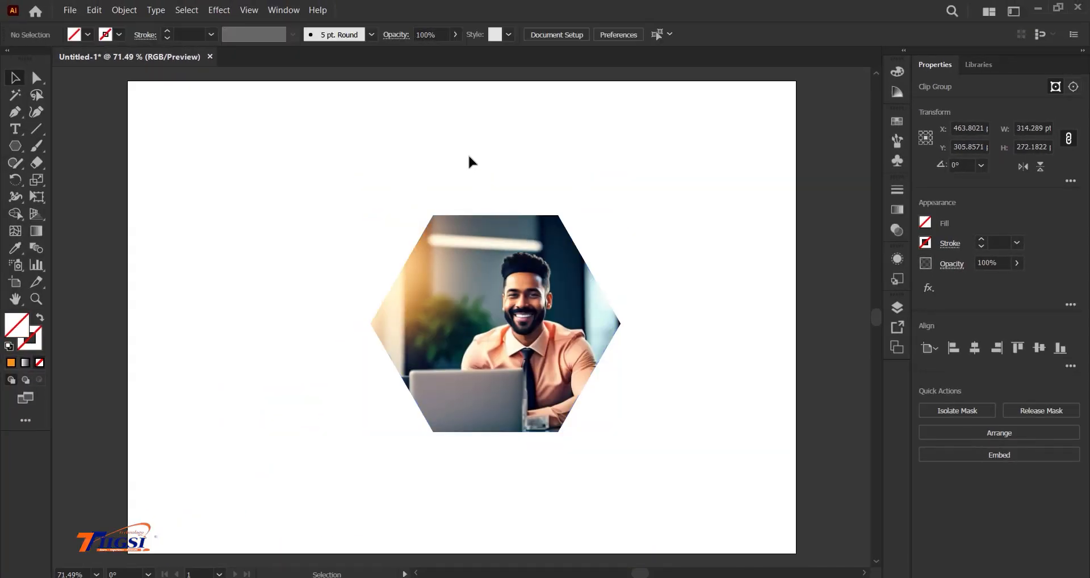
click(485, 289)
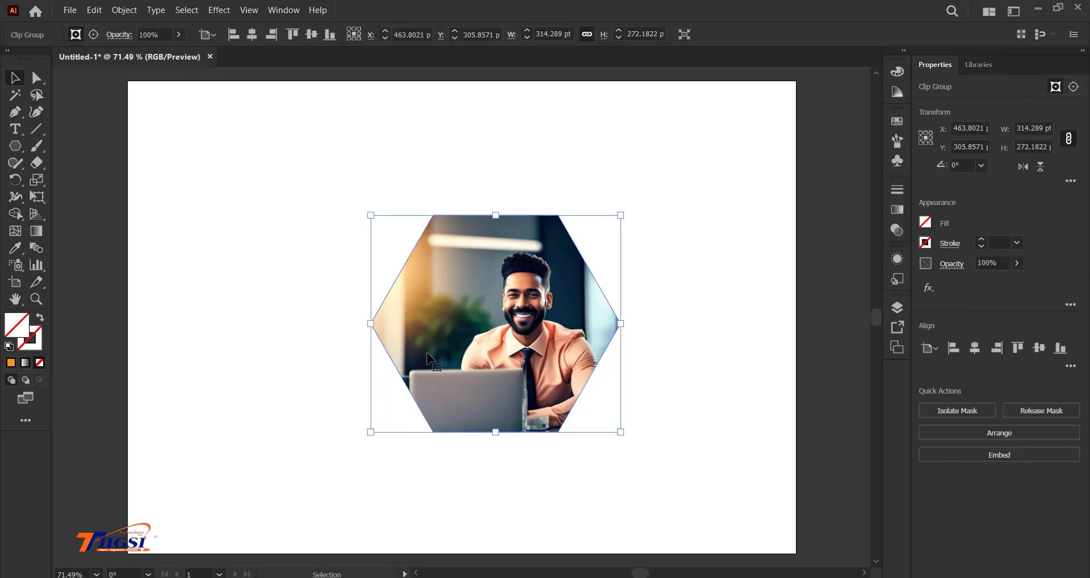
drag(535, 327, 479, 328)
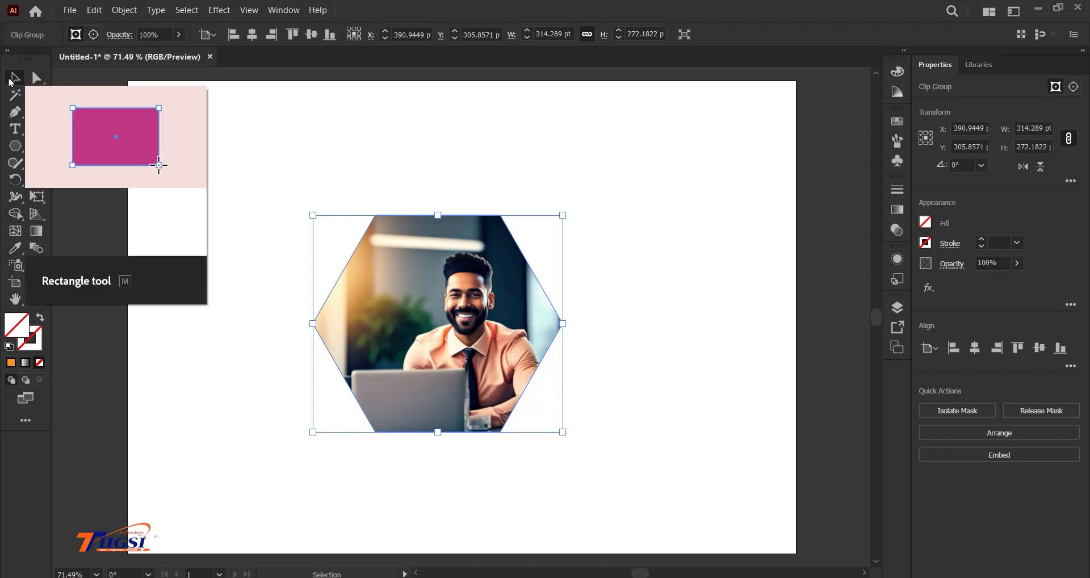
Step: Edit the clip group's contents, shifting the photo left inside the hexagon and enlarging it slightly, and clear the selection
click(93, 34)
drag(457, 276, 445, 276)
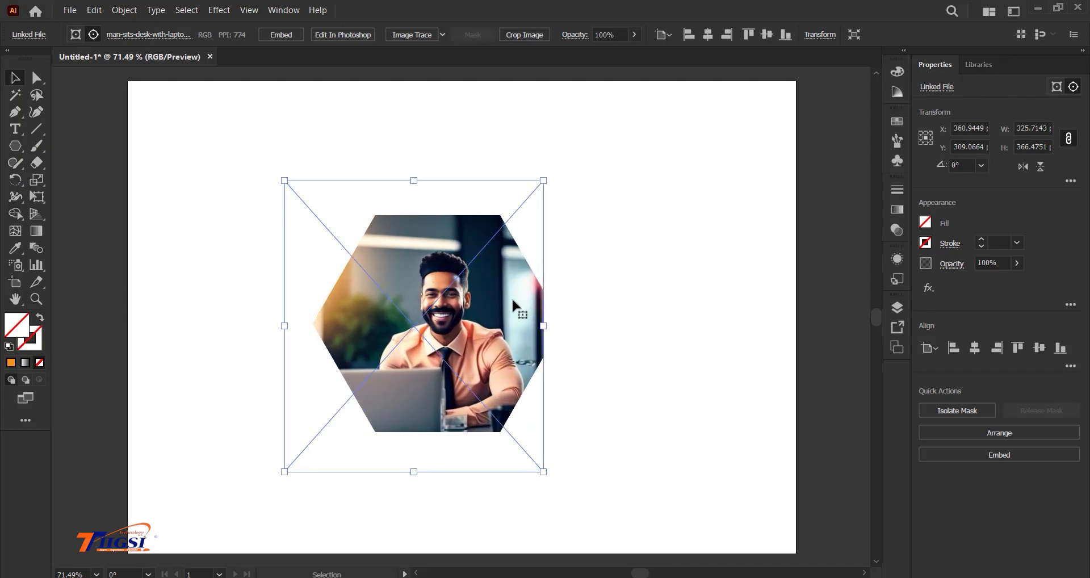
drag(544, 325, 574, 327)
drag(477, 317, 463, 314)
click(616, 352)
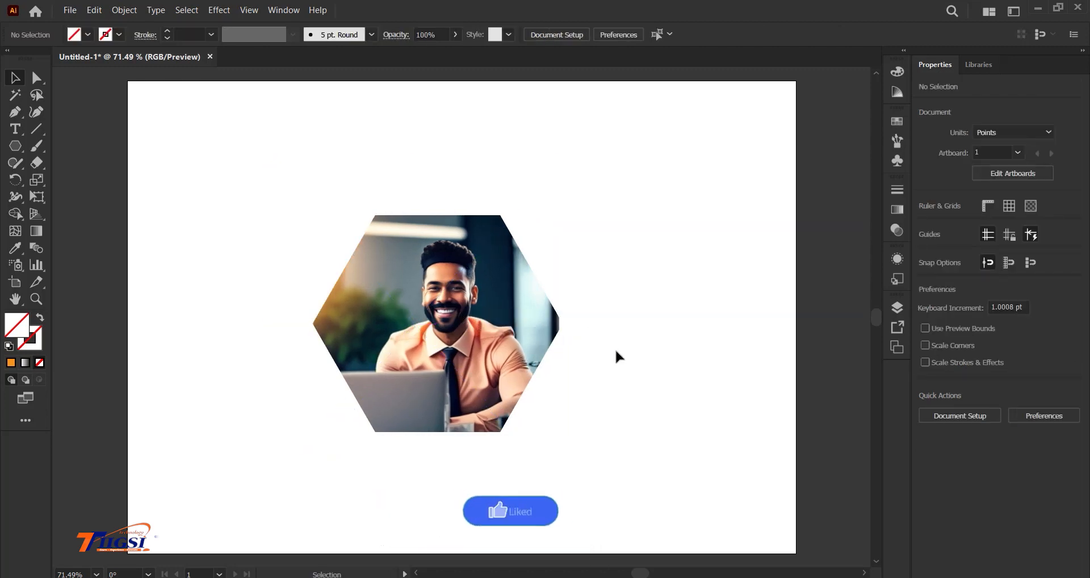